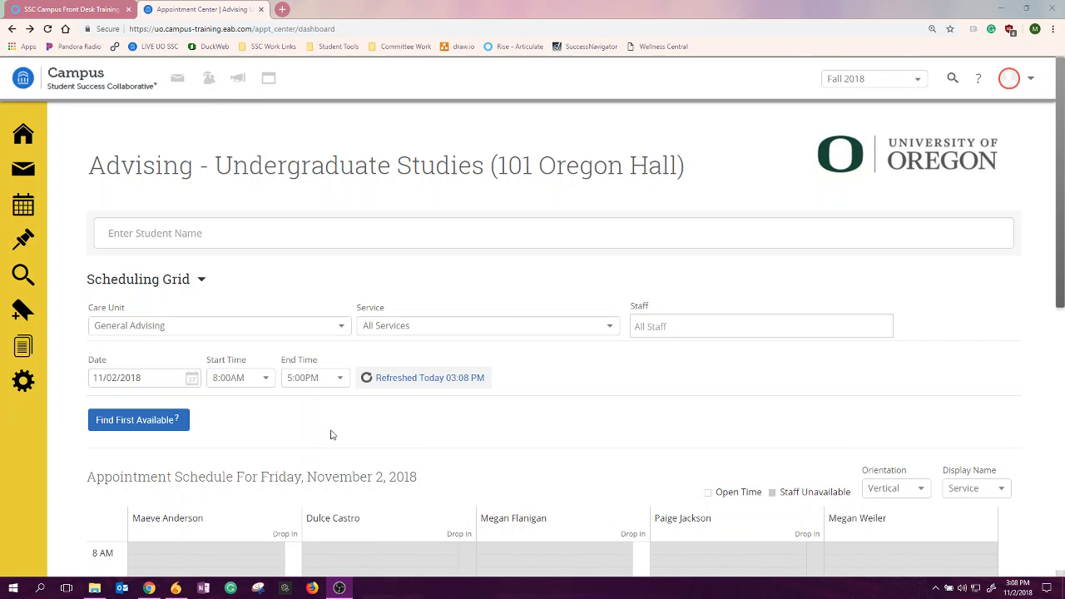
Switch the appointment center from the scheduling grid to the Scheduled Appointments view
{"action": "left_click", "coordinate": [203, 282]}
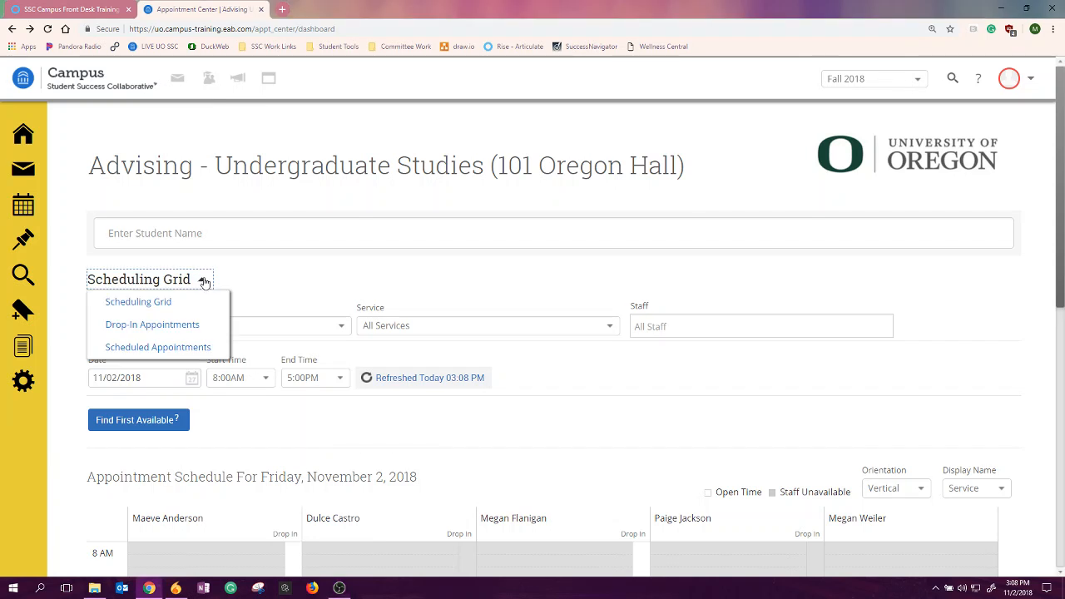
{"action": "left_click", "coordinate": [200, 350]}
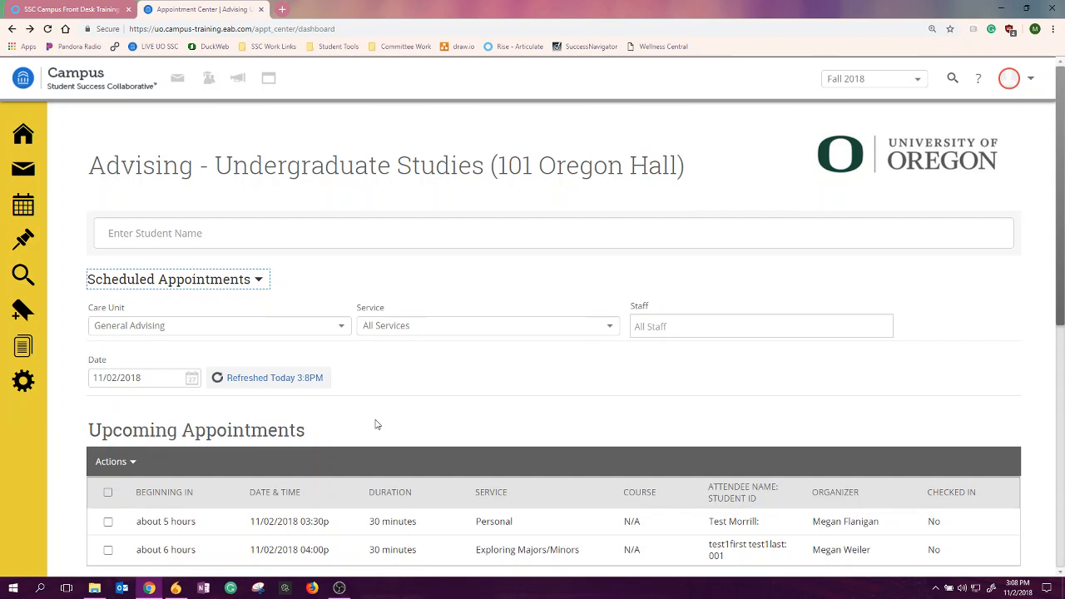
Examine the scheduled appointment filters and the Upcoming, In Progress and Recent Appointments lists
{"action": "scroll", "coordinate": [375, 423], "scroll_direction": "down", "scroll_amount": 3}
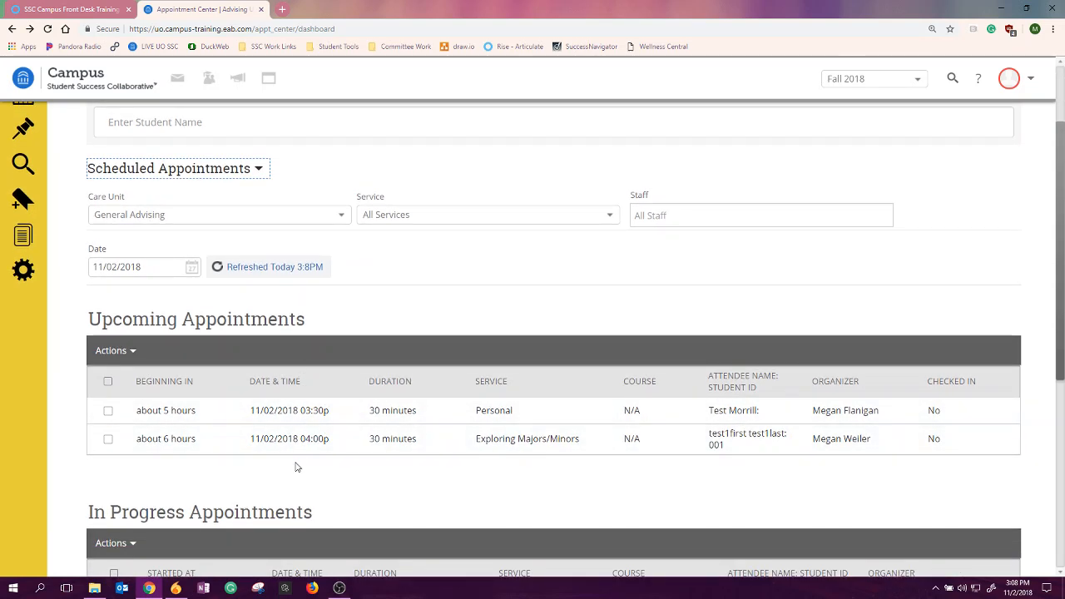
{"action": "scroll", "coordinate": [373, 330], "scroll_direction": "up", "scroll_amount": 3}
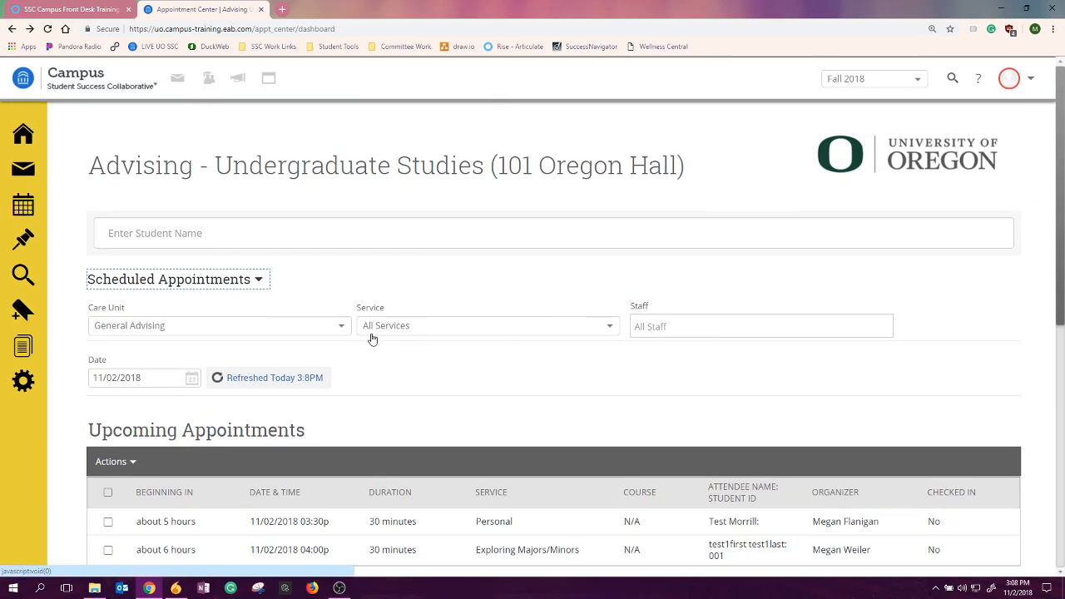
{"action": "scroll", "coordinate": [372, 339], "scroll_direction": "down", "scroll_amount": 3}
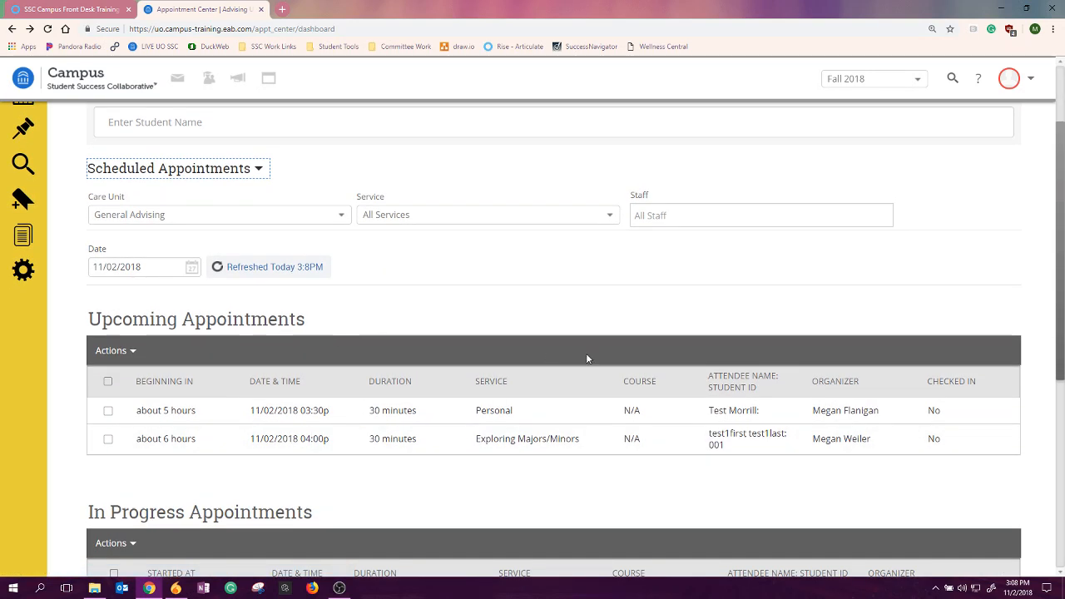
{"action": "scroll", "coordinate": [535, 456], "scroll_direction": "up", "scroll_amount": 3}
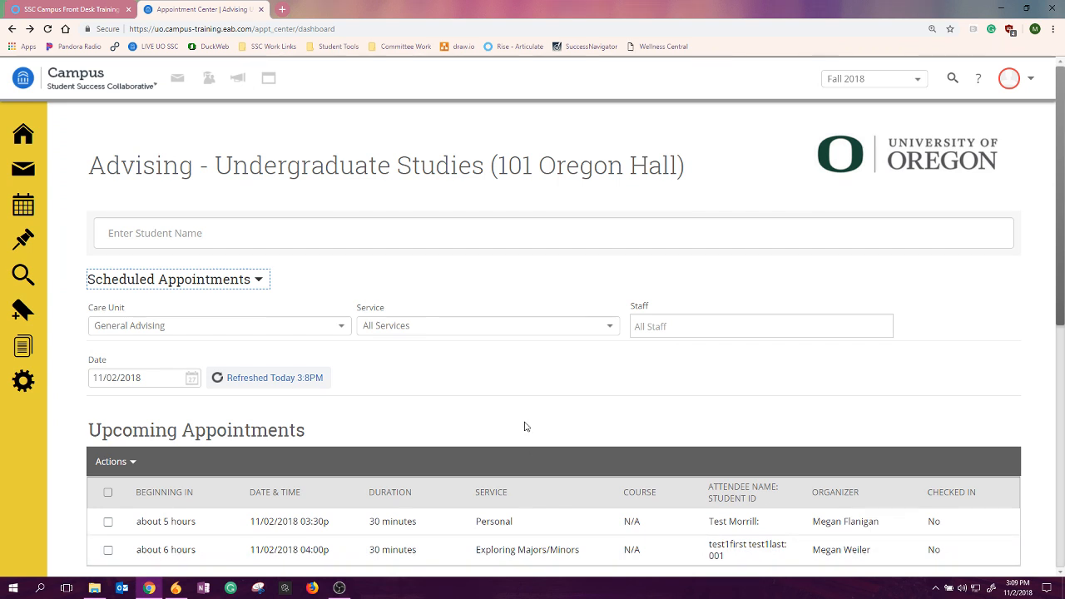
{"action": "scroll", "coordinate": [524, 427], "scroll_direction": "down", "scroll_amount": 6}
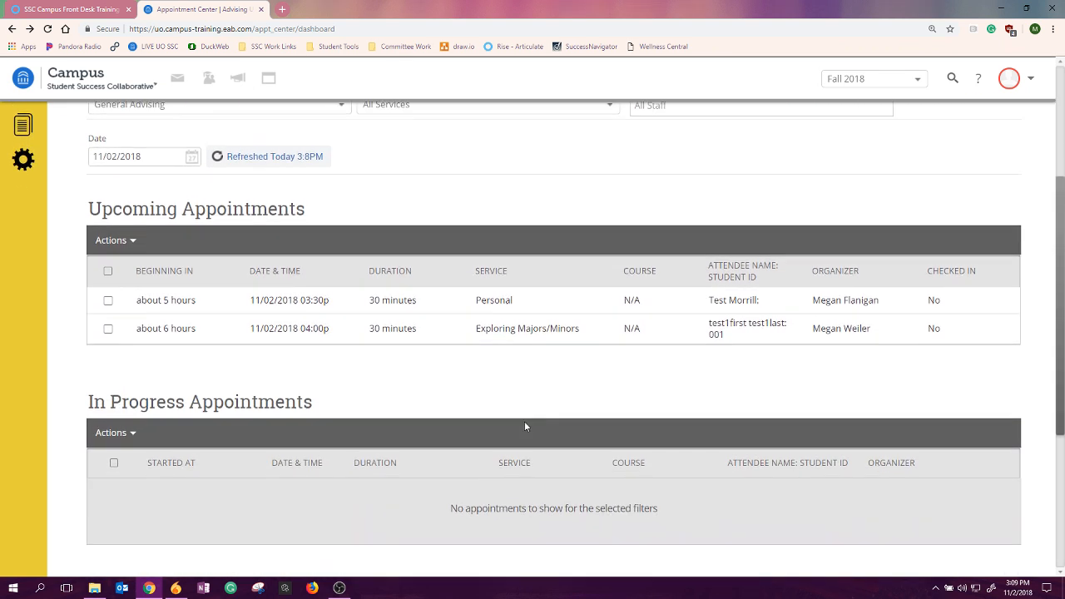
{"action": "scroll", "coordinate": [524, 427], "scroll_direction": "down", "scroll_amount": 3}
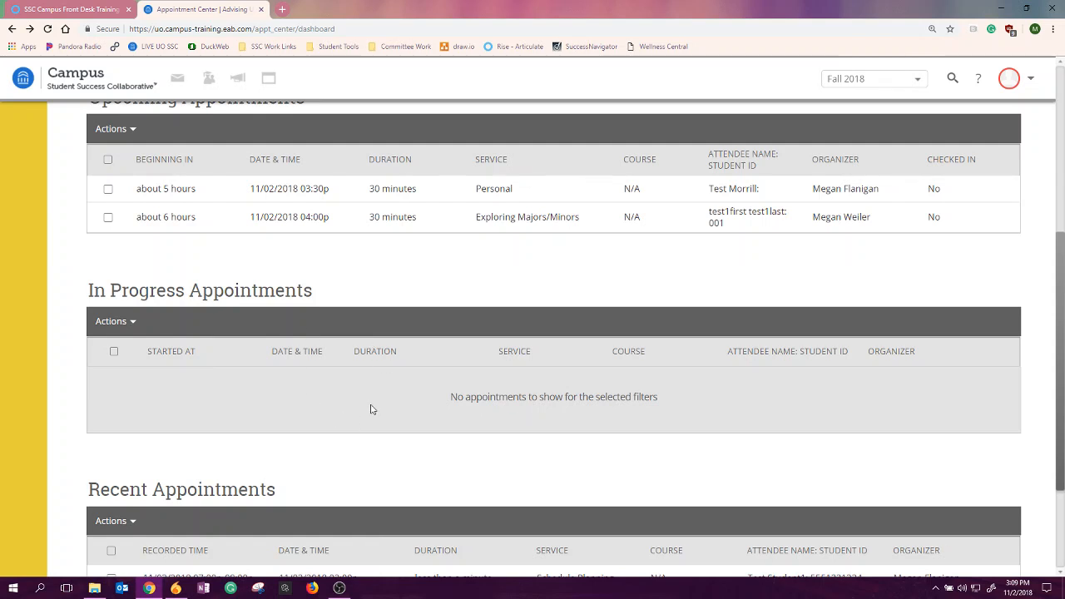
{"action": "scroll", "coordinate": [372, 408], "scroll_direction": "down", "scroll_amount": 4}
{"action": "scroll", "coordinate": [372, 408], "scroll_direction": "up", "scroll_amount": 8}
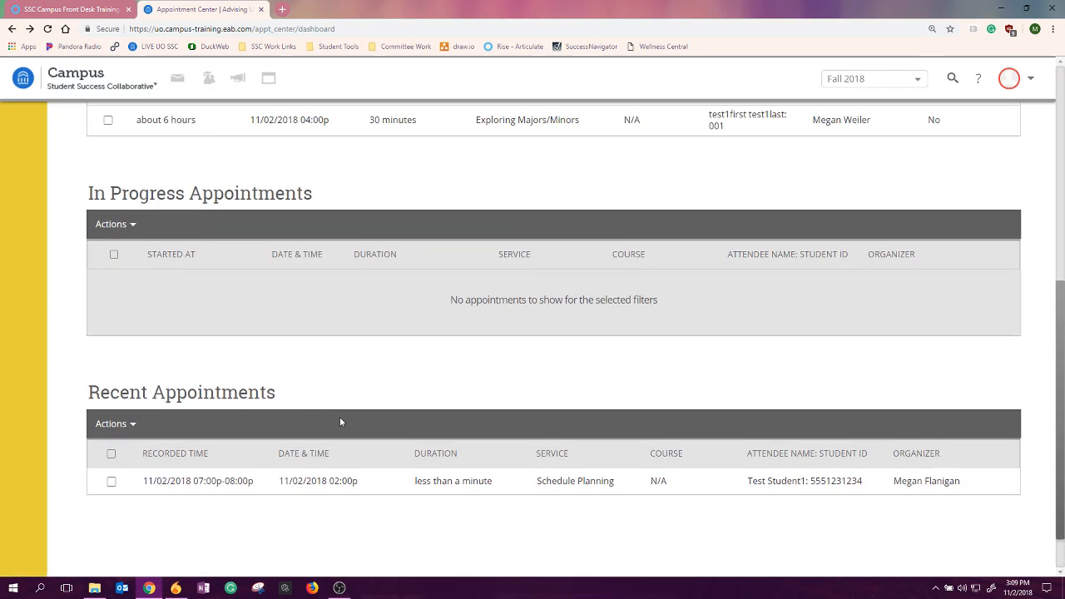
{"action": "scroll", "coordinate": [342, 422], "scroll_direction": "up", "scroll_amount": 1}
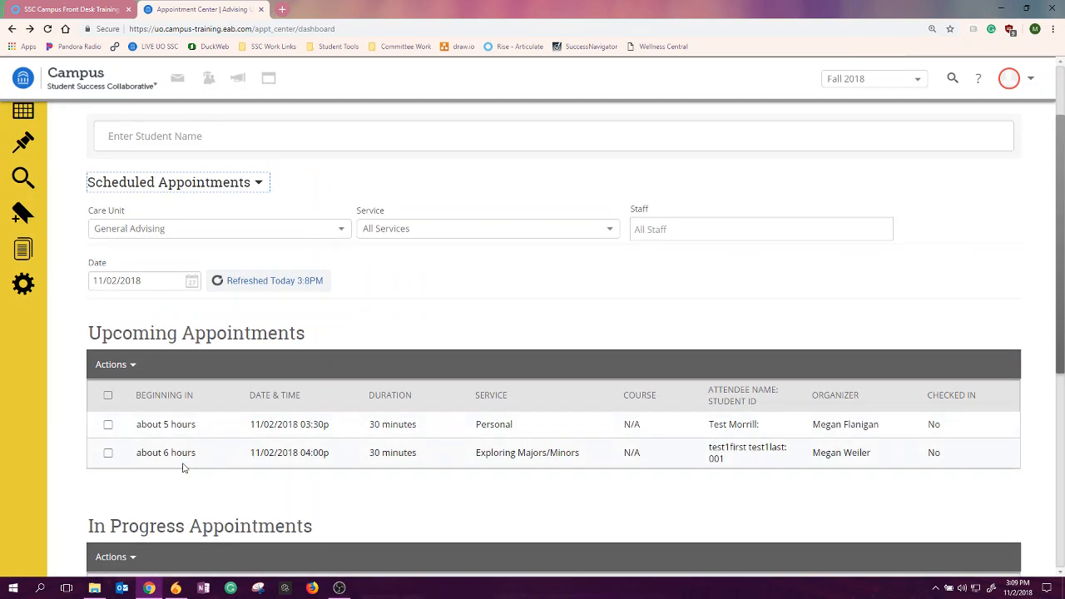
Select the 03:30p Personal appointment under Upcoming Appointments, view its appointment details, and close them
{"action": "scroll", "coordinate": [183, 466], "scroll_direction": "up", "scroll_amount": 2}
{"action": "scroll", "coordinate": [119, 444], "scroll_direction": "down", "scroll_amount": 2}
{"action": "left_click", "coordinate": [107, 411]}
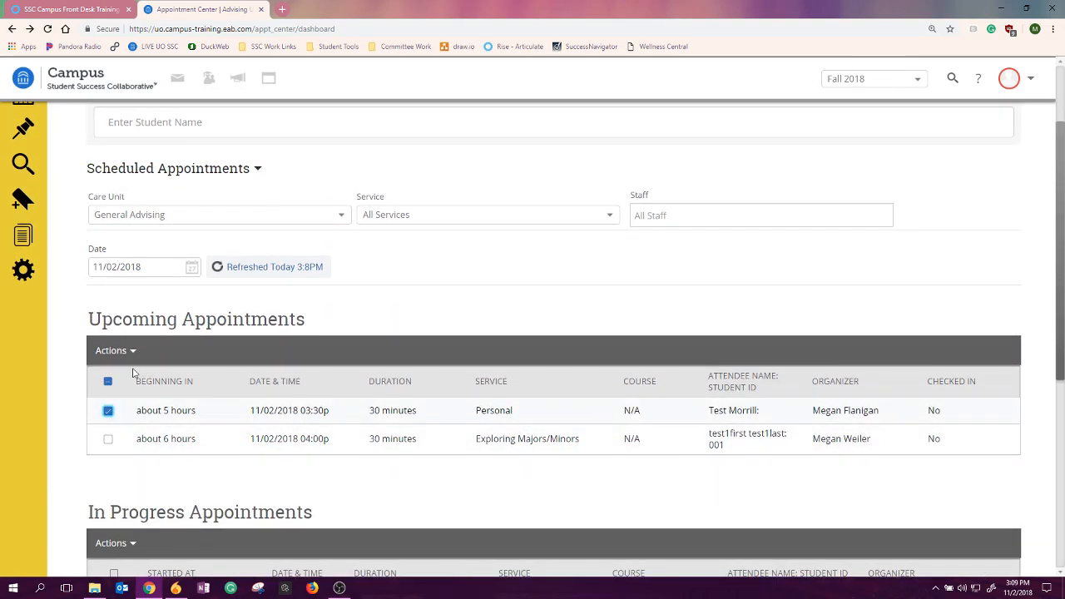
{"action": "left_click", "coordinate": [130, 352]}
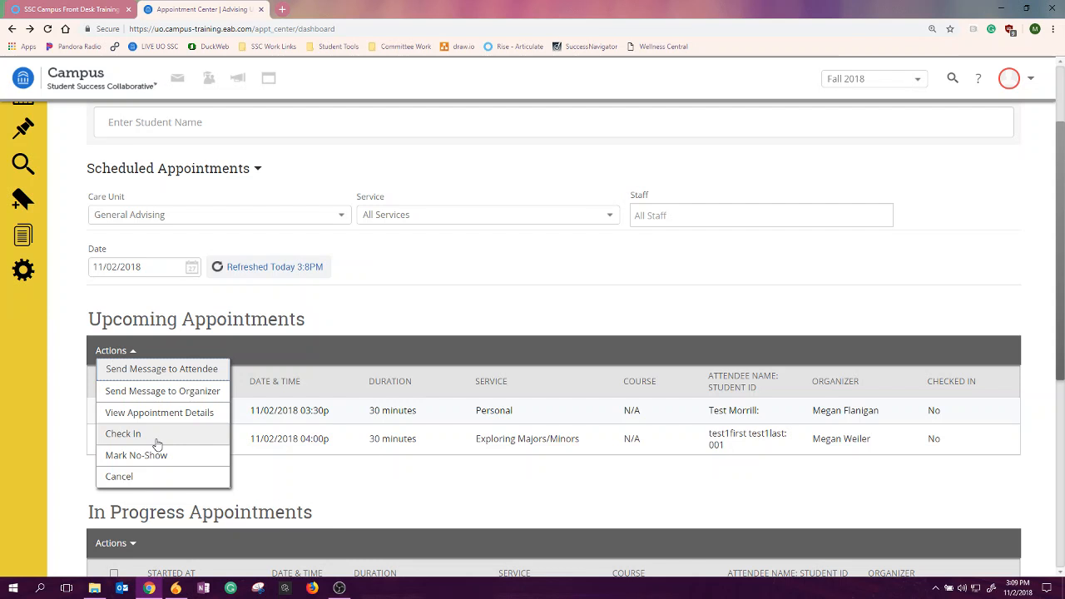
{"action": "left_click", "coordinate": [106, 410]}
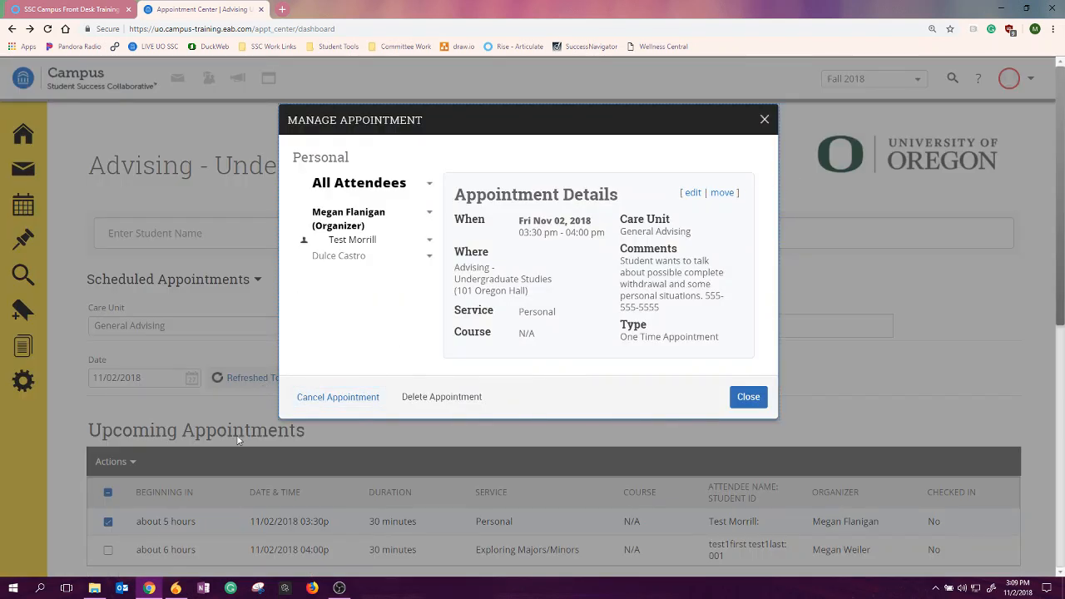
{"action": "left_click", "coordinate": [765, 120]}
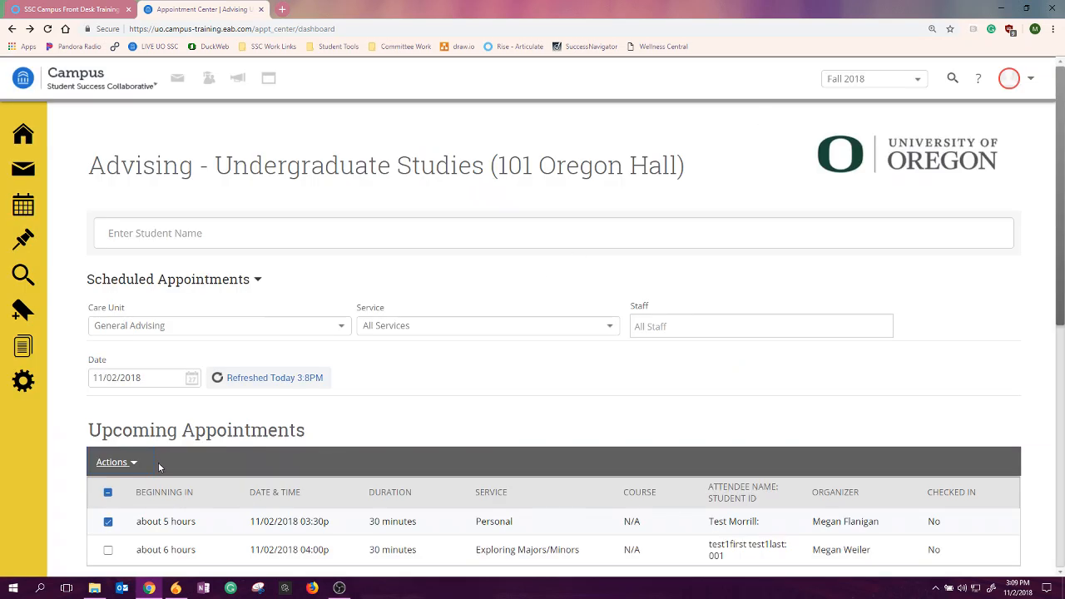
Review the actions available for the selected upcoming Personal appointment without applying any
{"action": "left_click", "coordinate": [131, 462]}
{"action": "scroll", "coordinate": [158, 460], "scroll_direction": "down", "scroll_amount": 2}
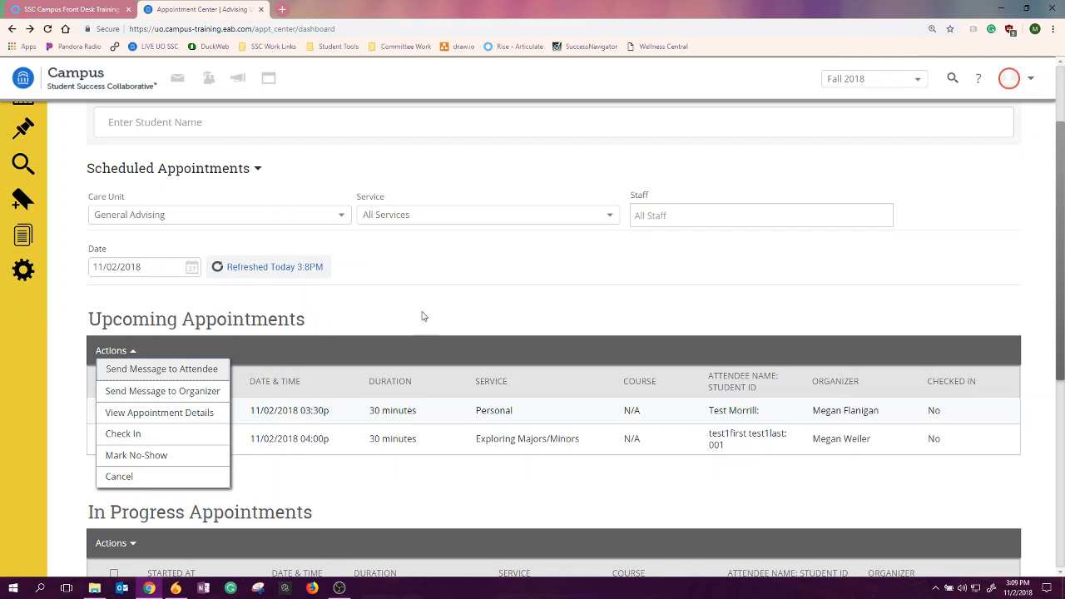
{"action": "left_click", "coordinate": [373, 340]}
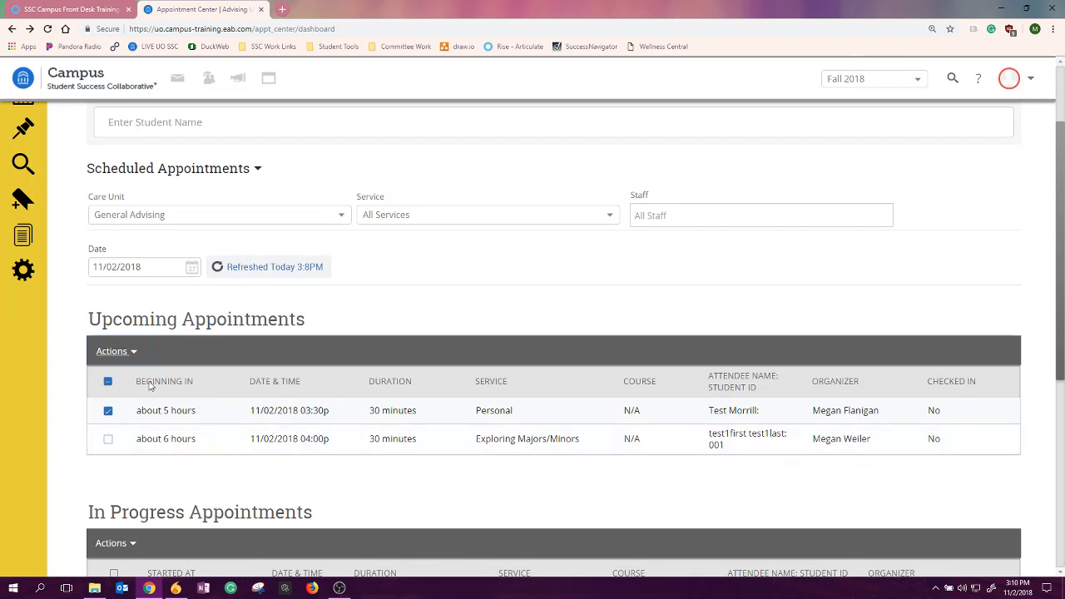
Choose Mark No-Show for the attendee of the selected Personal appointment to bring up its appointment report
{"action": "left_click", "coordinate": [133, 351]}
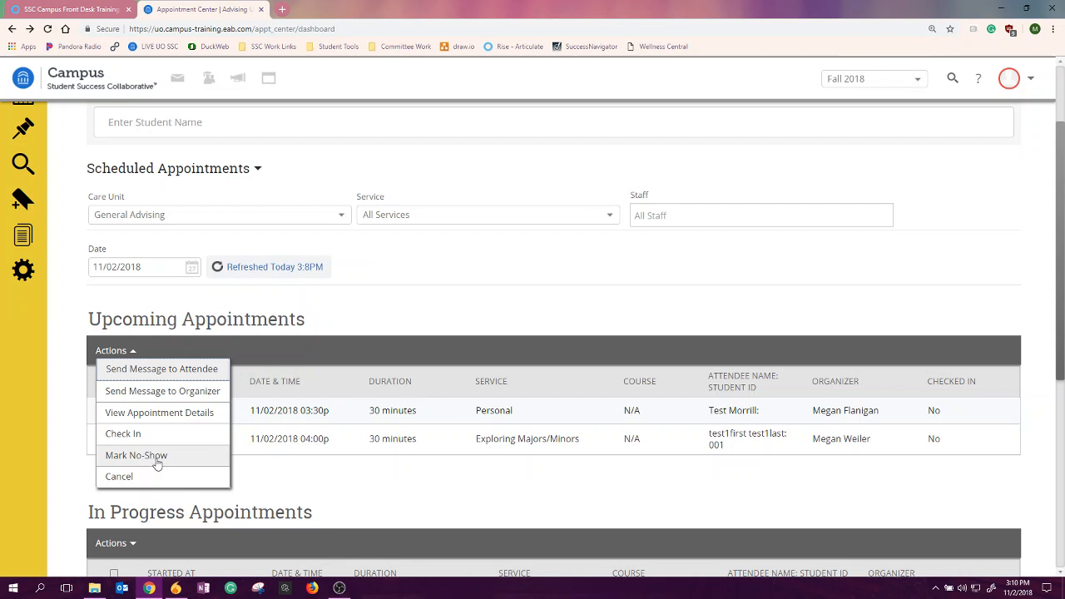
{"action": "left_click", "coordinate": [156, 458]}
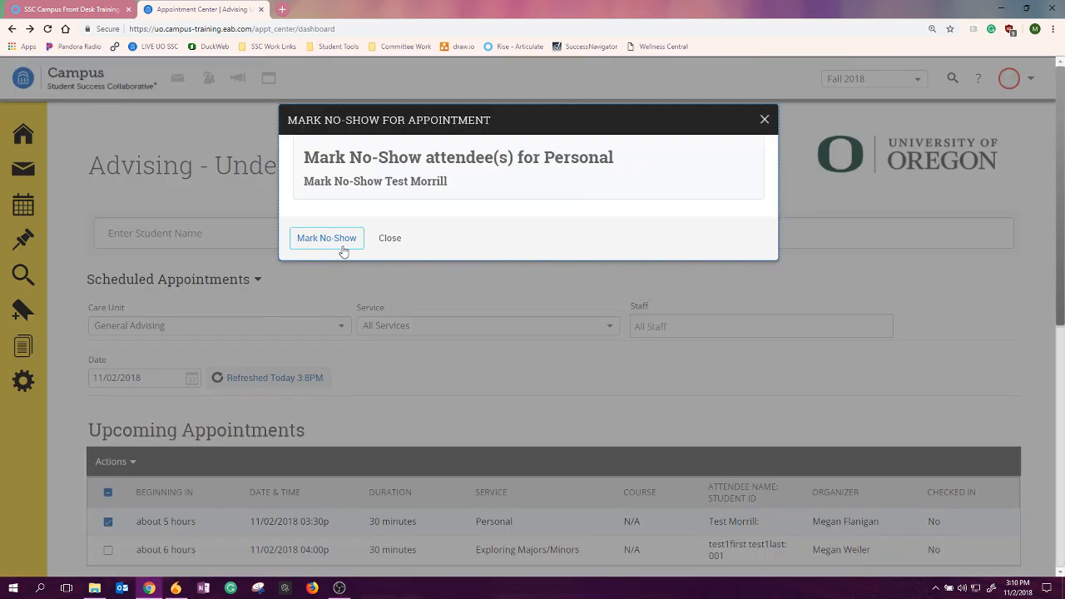
{"action": "left_click", "coordinate": [310, 240]}
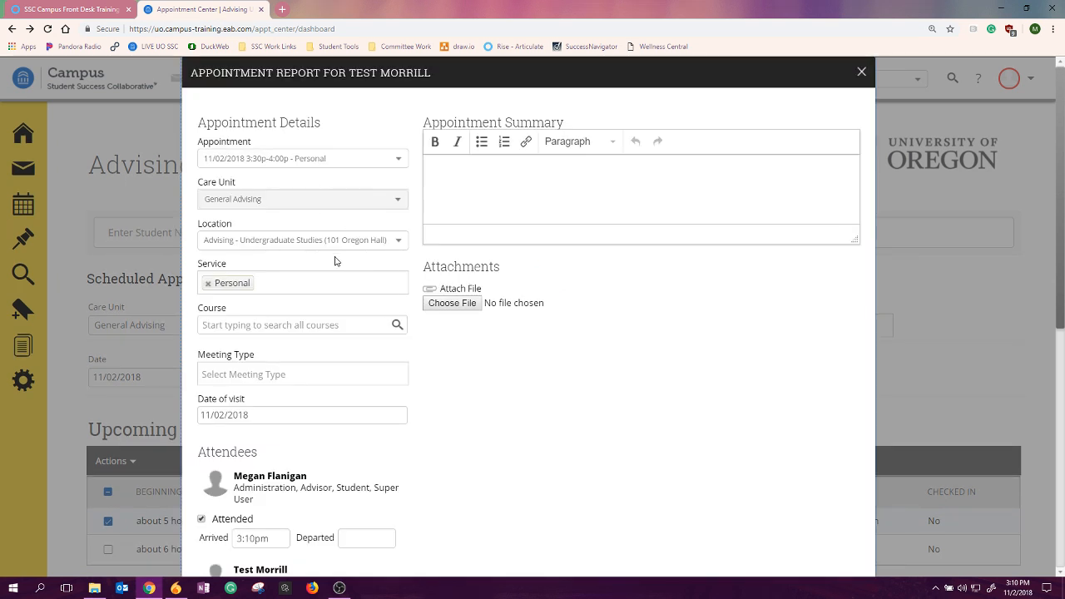
Review the no-show appointment report's details, summary field and attendees, and close it without saving
{"action": "left_click", "coordinate": [514, 194]}
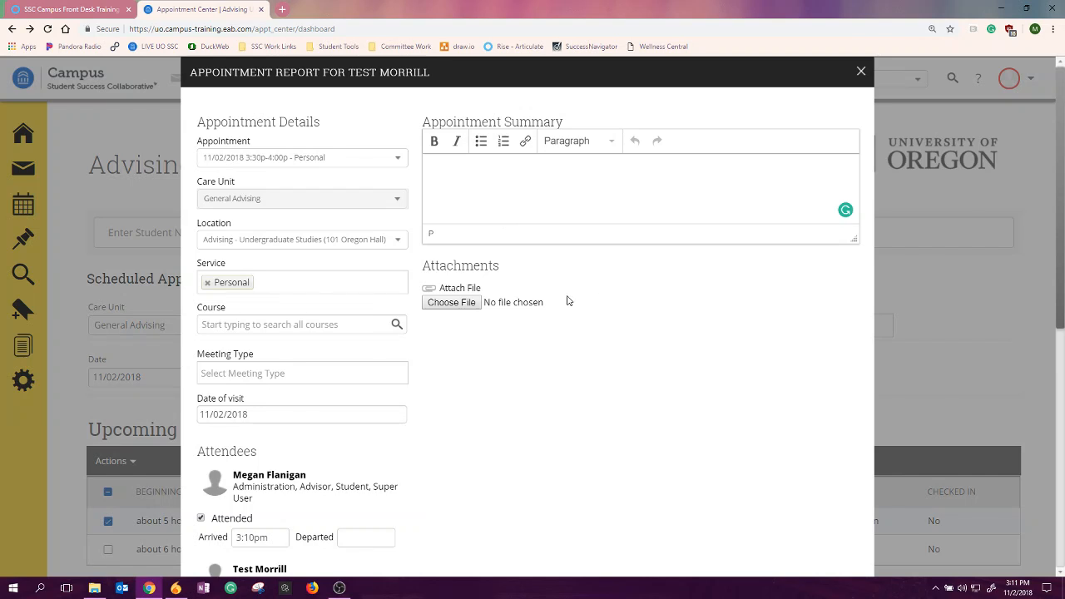
{"action": "scroll", "coordinate": [568, 301], "scroll_direction": "down", "scroll_amount": 1}
{"action": "scroll", "coordinate": [568, 301], "scroll_direction": "up", "scroll_amount": 1}
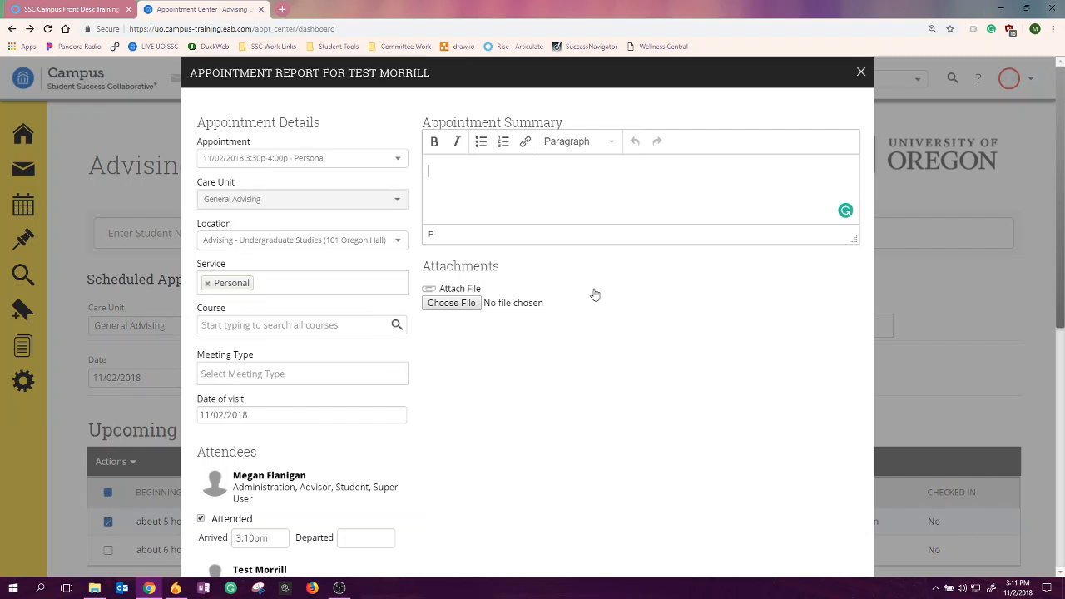
{"action": "scroll", "coordinate": [595, 297], "scroll_direction": "down", "scroll_amount": 3}
{"action": "scroll", "coordinate": [594, 296], "scroll_direction": "up", "scroll_amount": 3}
{"action": "left_click", "coordinate": [860, 72]}
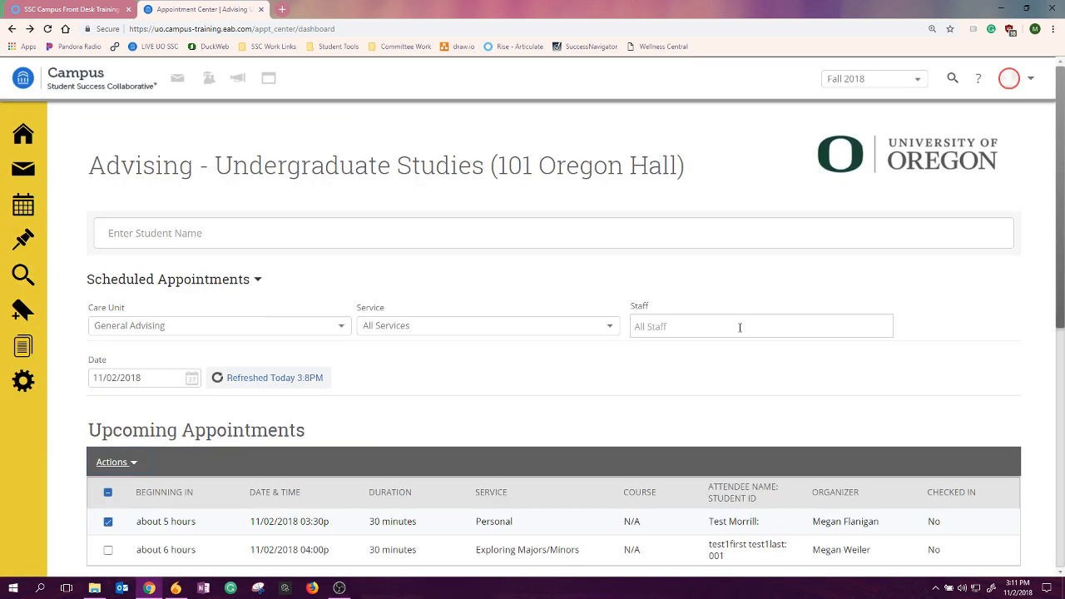
Deselect the 03:30p Personal appointment and show the actions offered for Upcoming Appointments
{"action": "left_click", "coordinate": [108, 521]}
{"action": "left_click", "coordinate": [472, 438]}
{"action": "scroll", "coordinate": [490, 364], "scroll_direction": "down", "scroll_amount": 2}
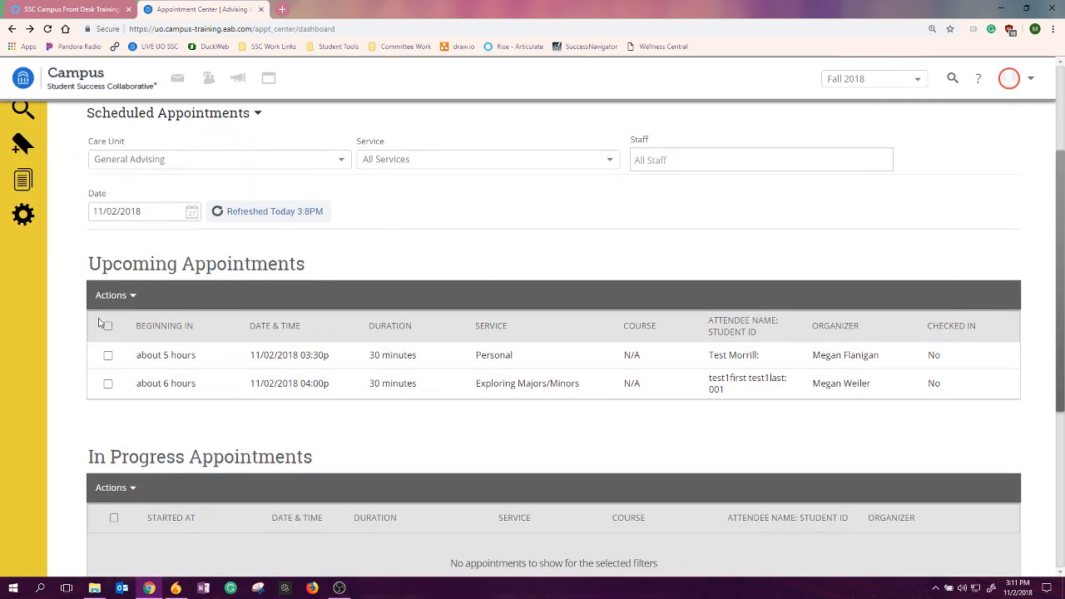
{"action": "left_click", "coordinate": [128, 296]}
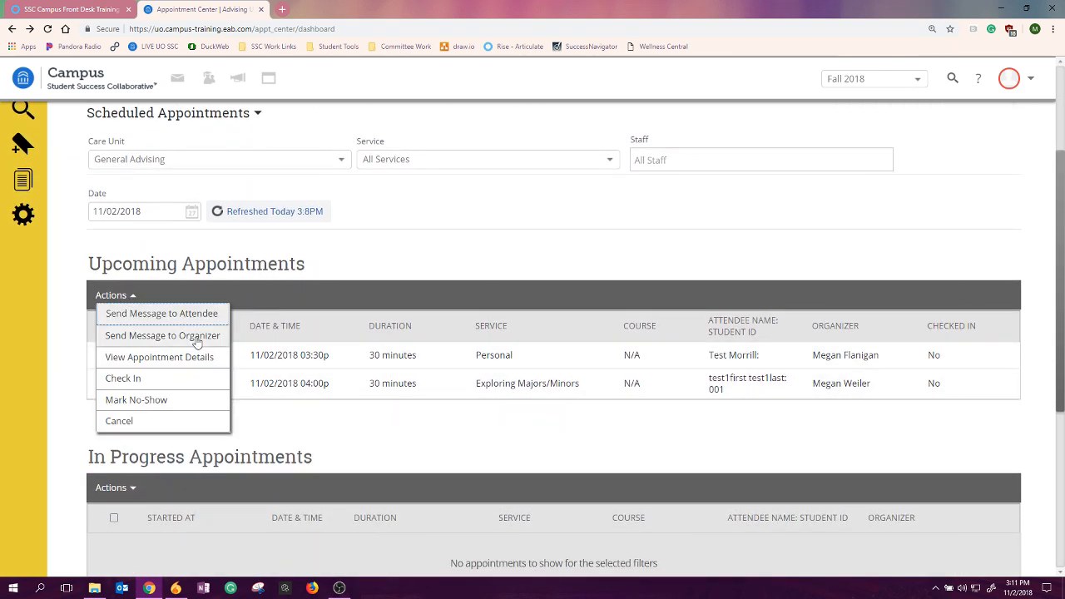